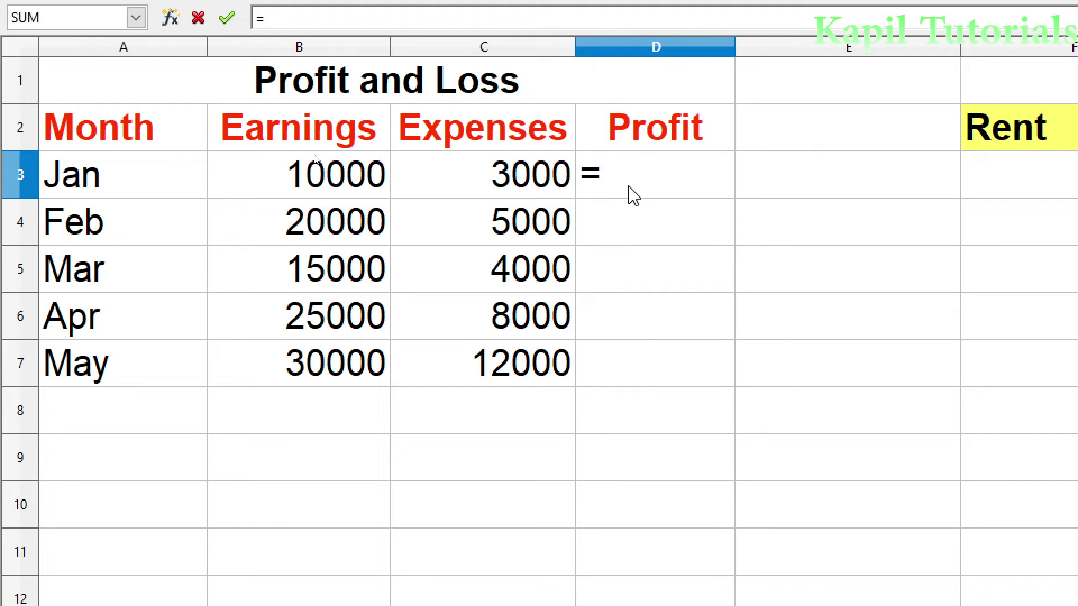
# - Enter =B3-C3 in D3 so January's profit shows 7000, then check the formula
pyautogui.click(317, 179)
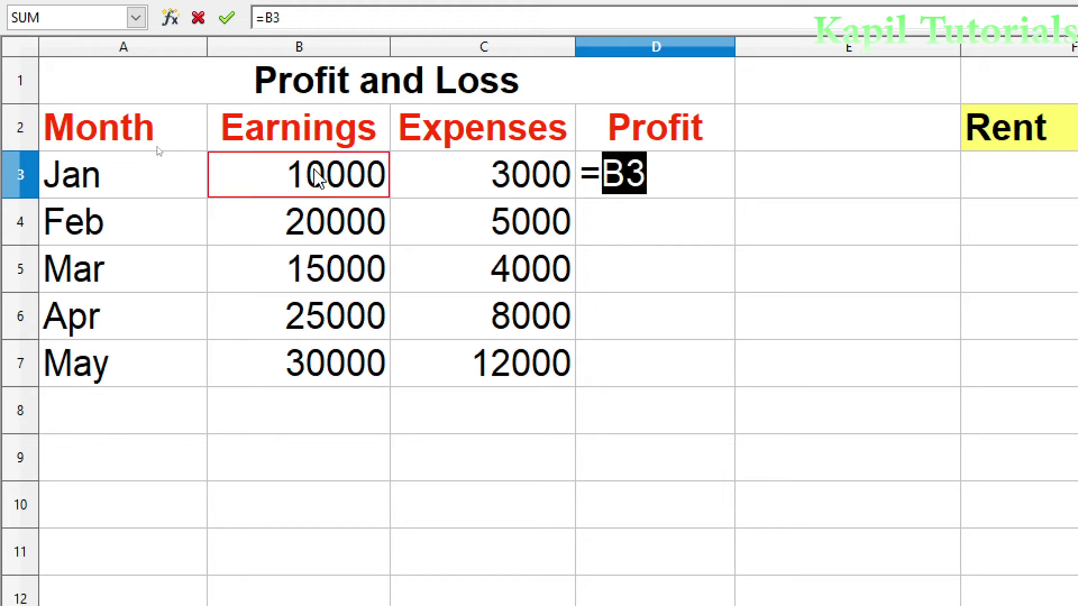
pyautogui.write('-')
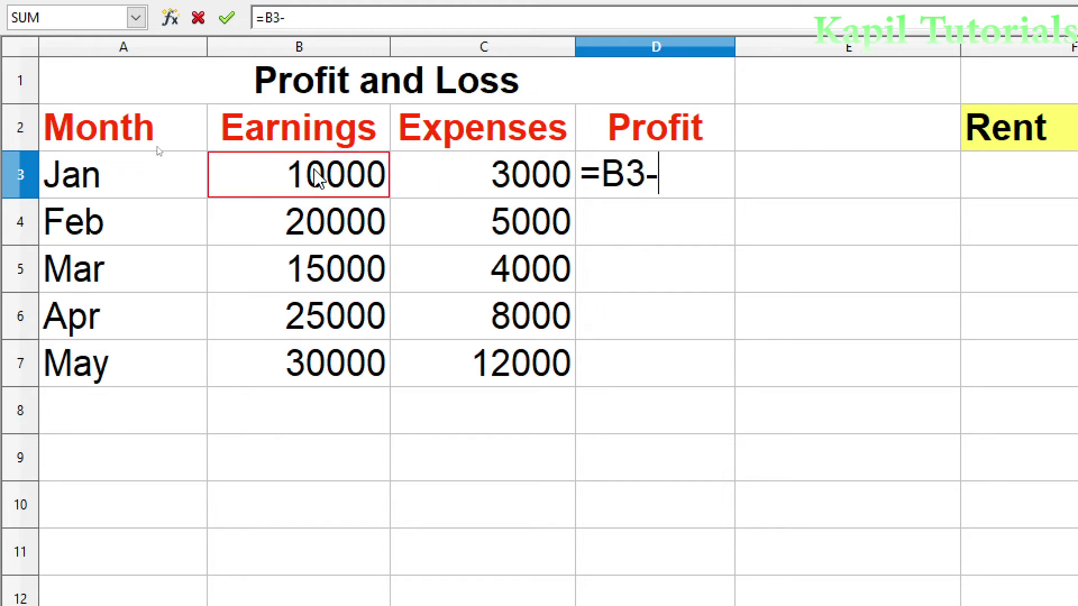
pyautogui.click(473, 179)
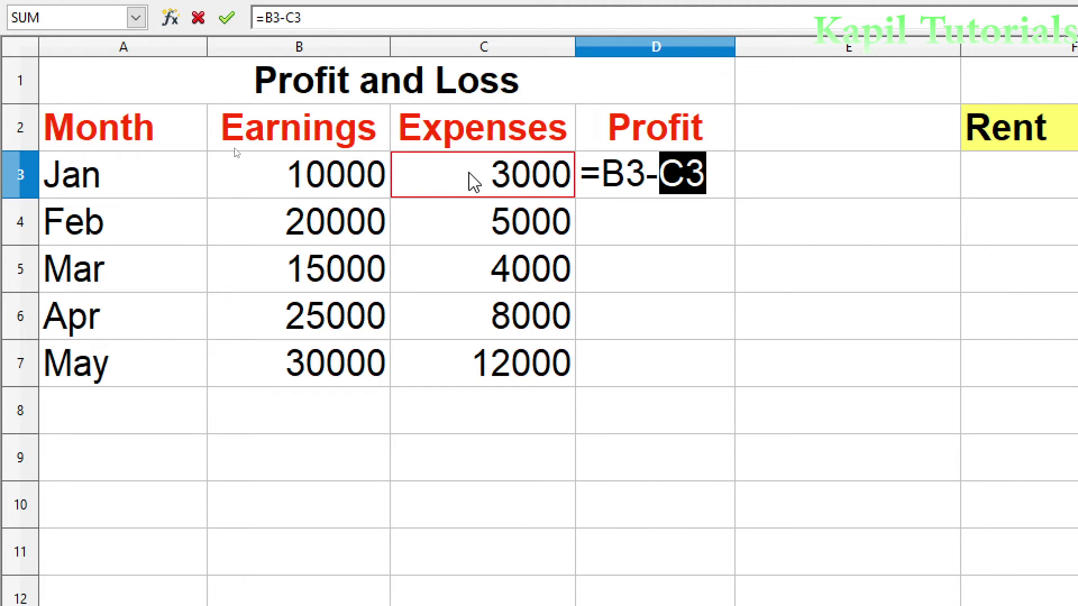
pyautogui.press('Return')
pyautogui.click(677, 178)
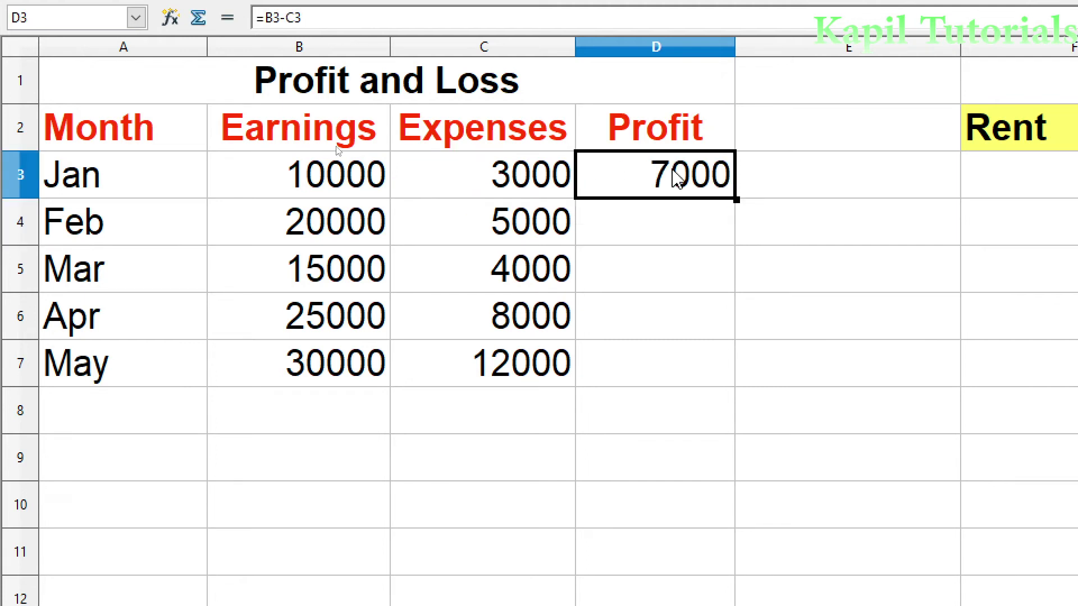
pyautogui.doubleClick(704, 191)
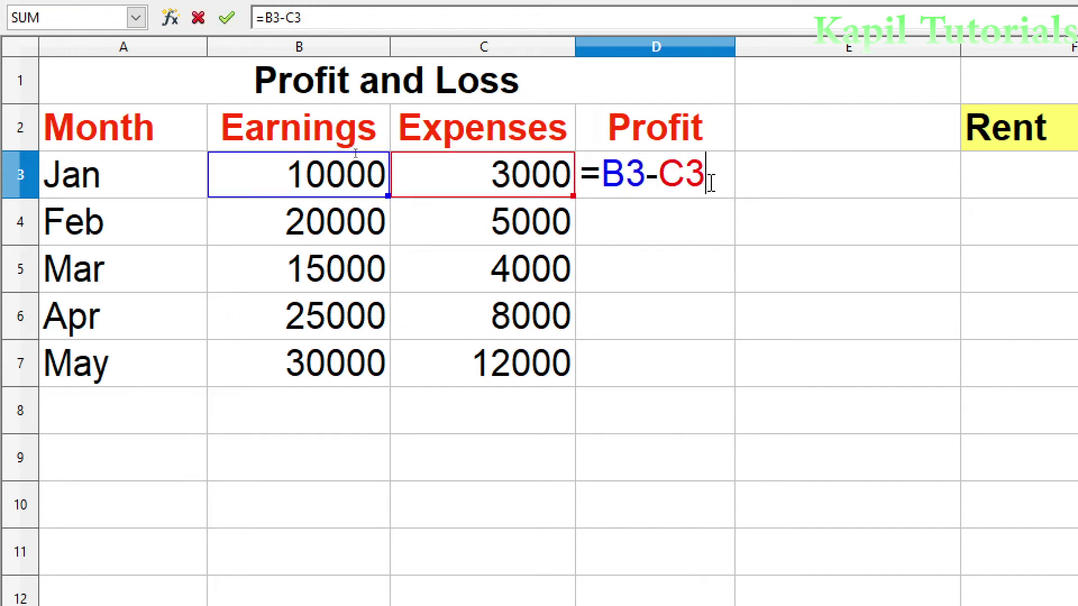
pyautogui.press('Escape')
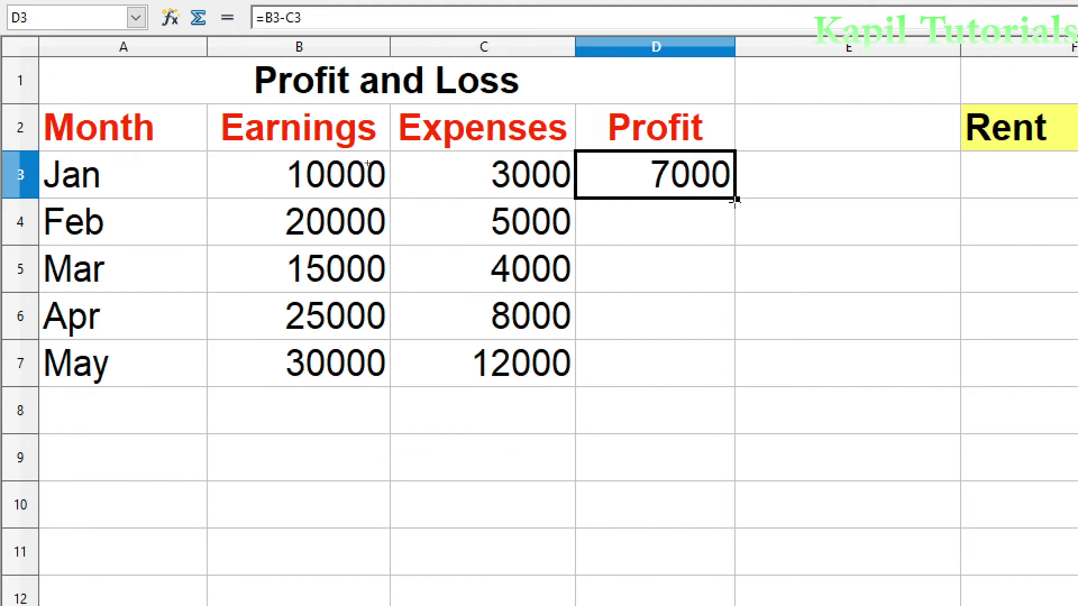
# - Fill D3's formula down to D7, giving 15000, 11000, 17000 and 18000, and check D4's formula
pyautogui.moveTo(736, 212); pyautogui.dragTo(714, 380)
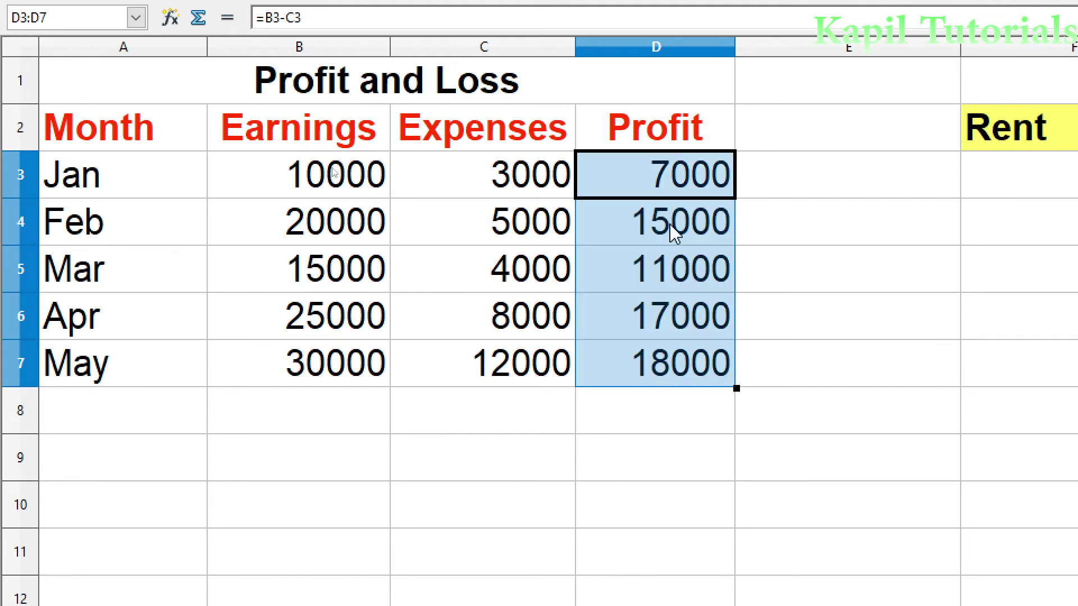
pyautogui.click(660, 227)
pyautogui.doubleClick(659, 227)
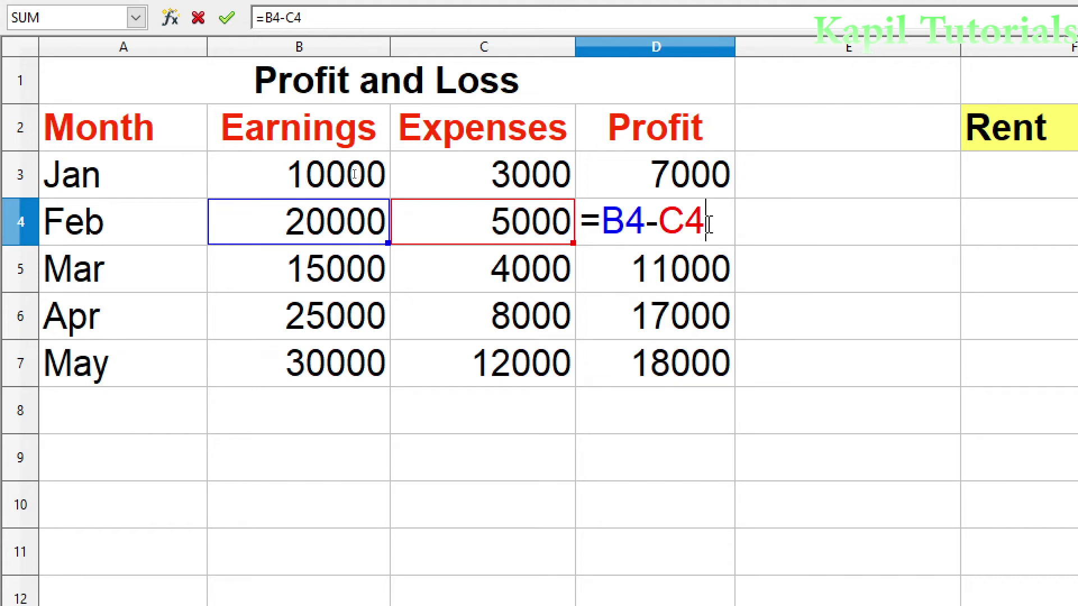
pyautogui.press('Return')
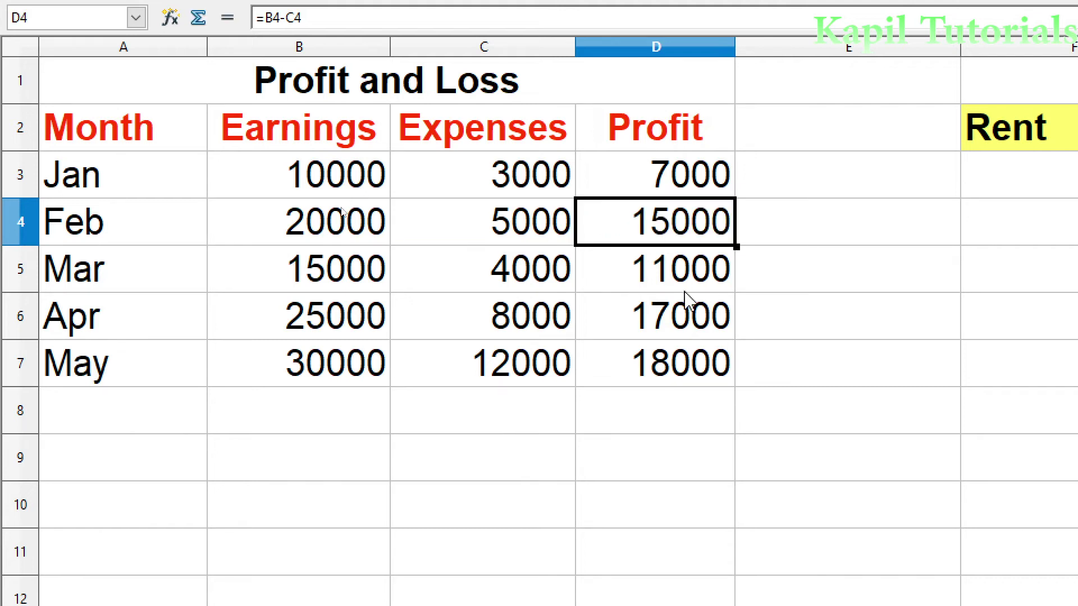
# - Check the adjusted profit formulas in D5 and D6
pyautogui.click(684, 283)
pyautogui.doubleClick(684, 284)
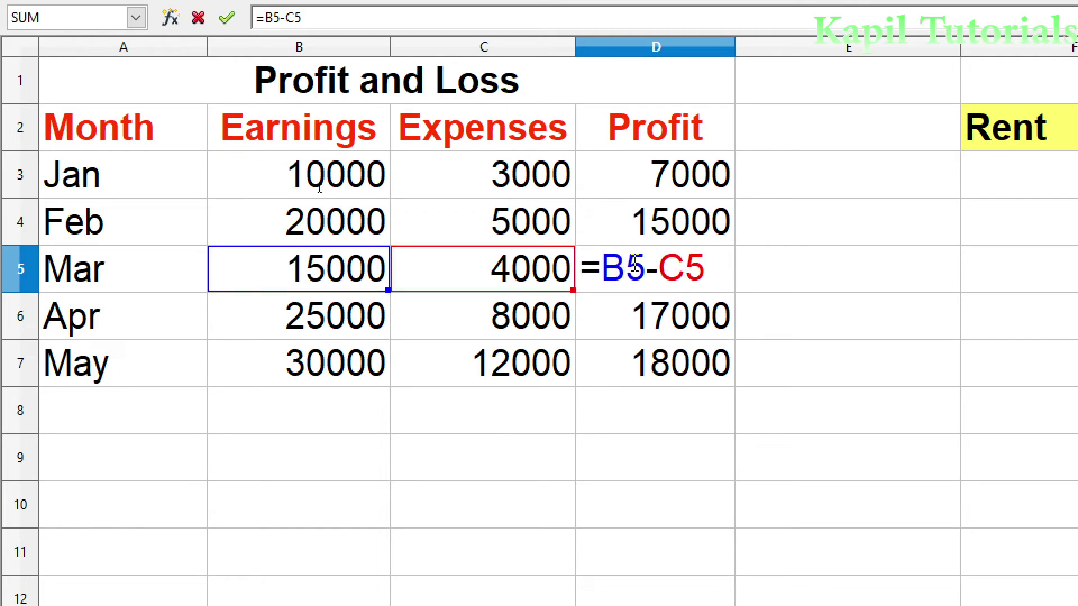
pyautogui.press('Return')
pyautogui.click(654, 323)
pyautogui.doubleClick(654, 324)
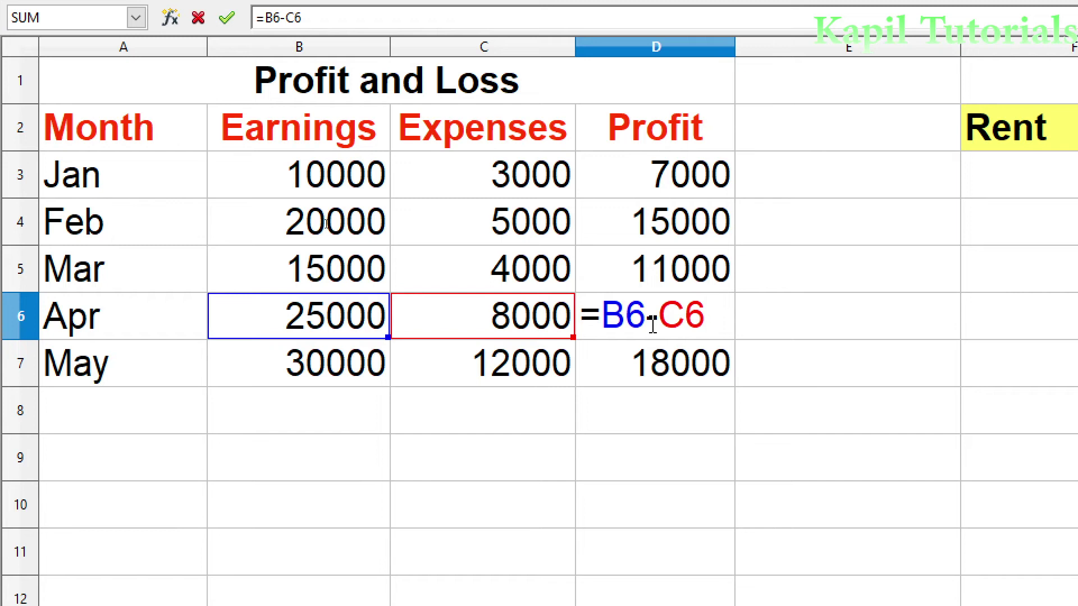
pyautogui.press('Escape')
pyautogui.click(690, 163)
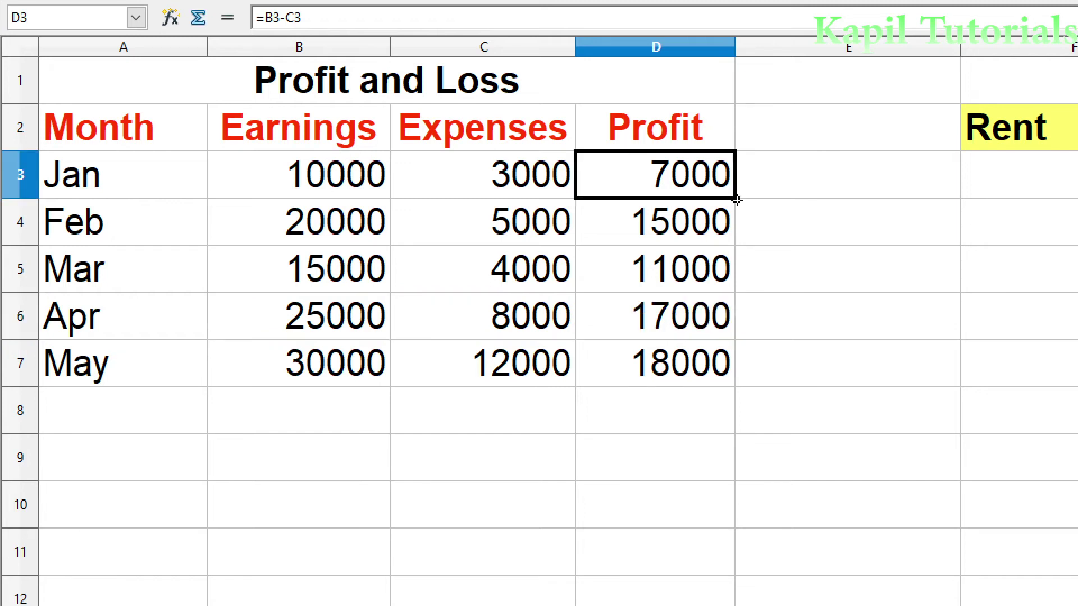
# - Copy D3's formula right into E3, where it becomes =C3-D3 showing -4000
pyautogui.moveTo(737, 201); pyautogui.dragTo(860, 201)
pyautogui.click(848, 188)
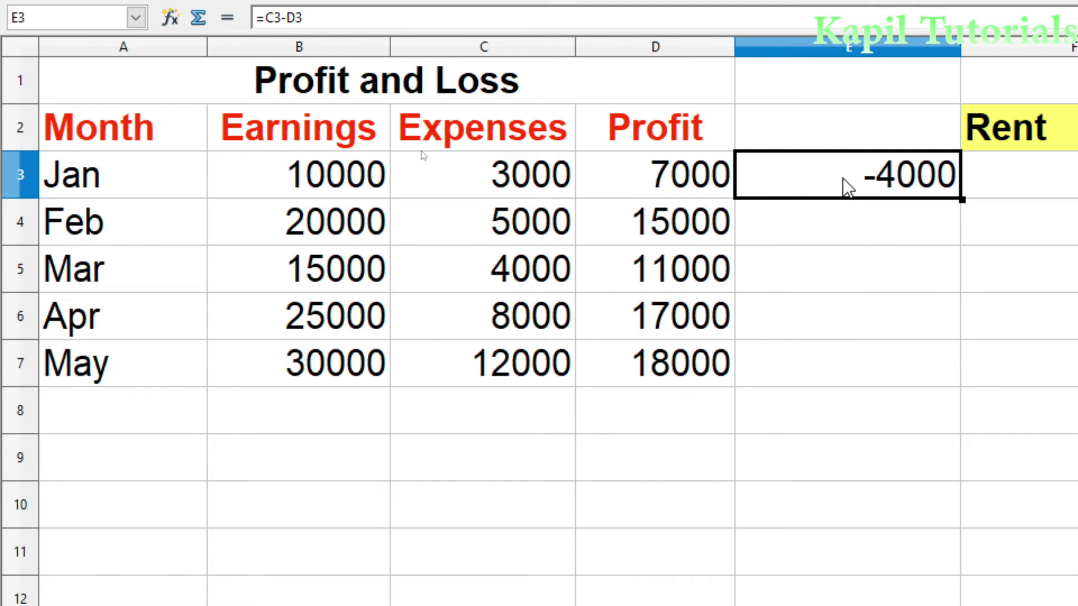
pyautogui.doubleClick(848, 188)
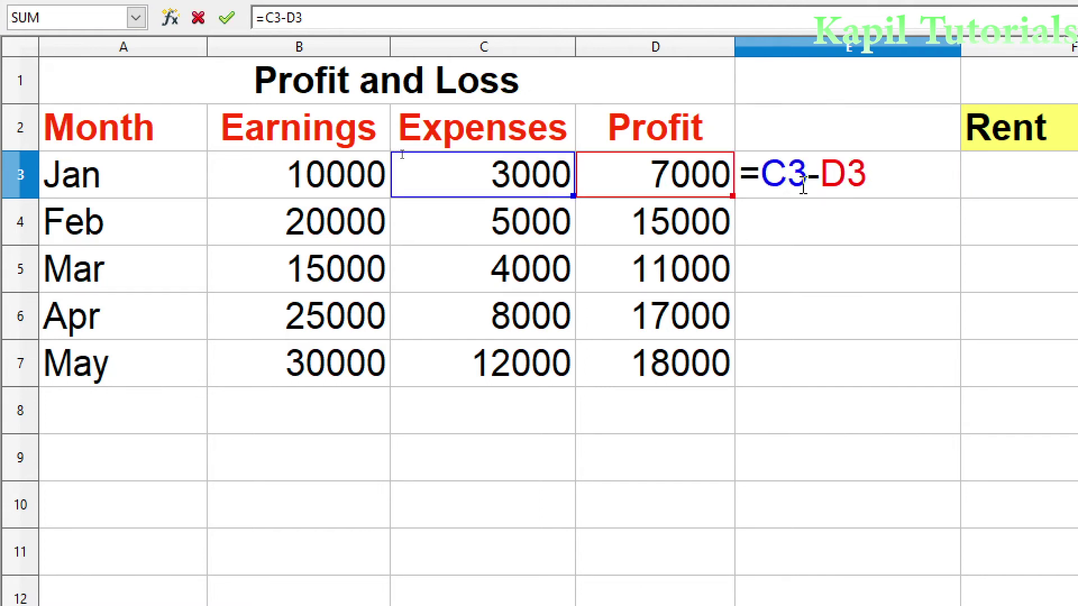
pyautogui.press('Escape')
# - Compare D3's =B3-C3 formula with the shifted formula in E3
pyautogui.click(686, 184)
pyautogui.doubleClick(688, 185)
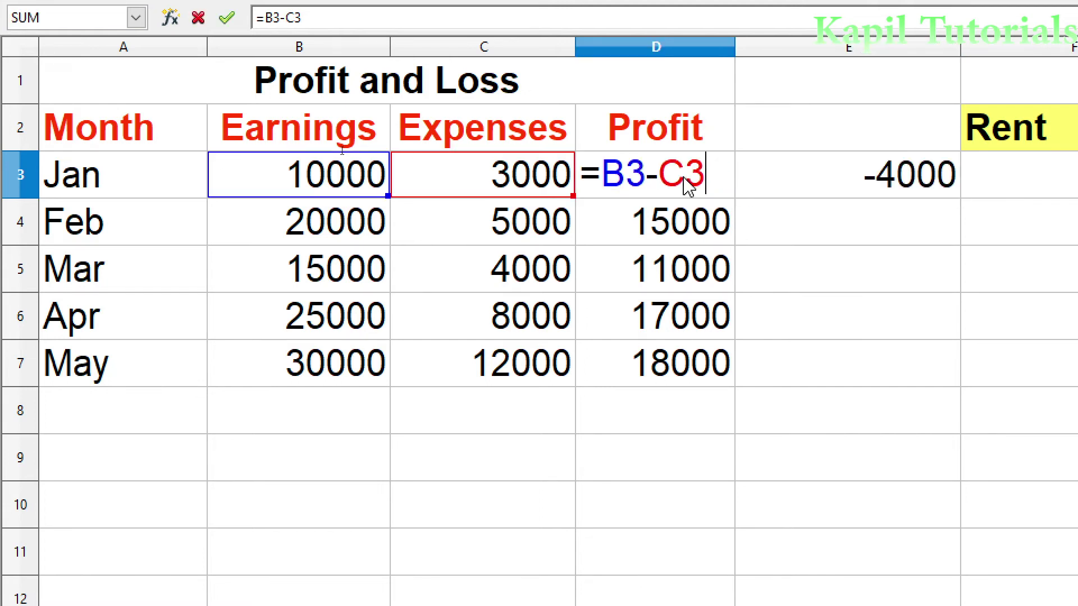
pyautogui.press('Escape')
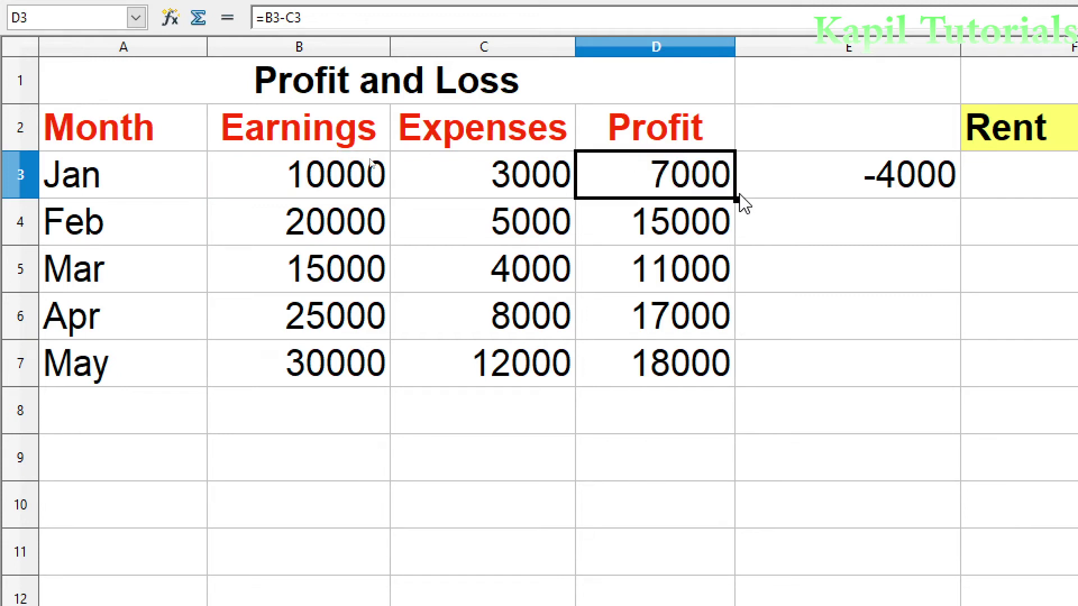
pyautogui.click(794, 183)
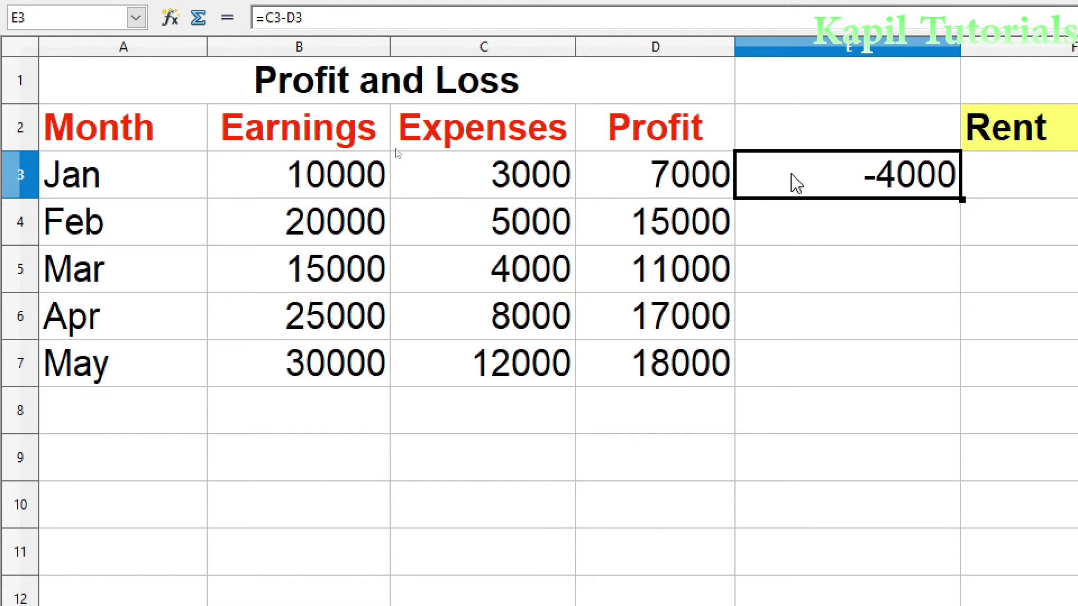
pyautogui.doubleClick(796, 182)
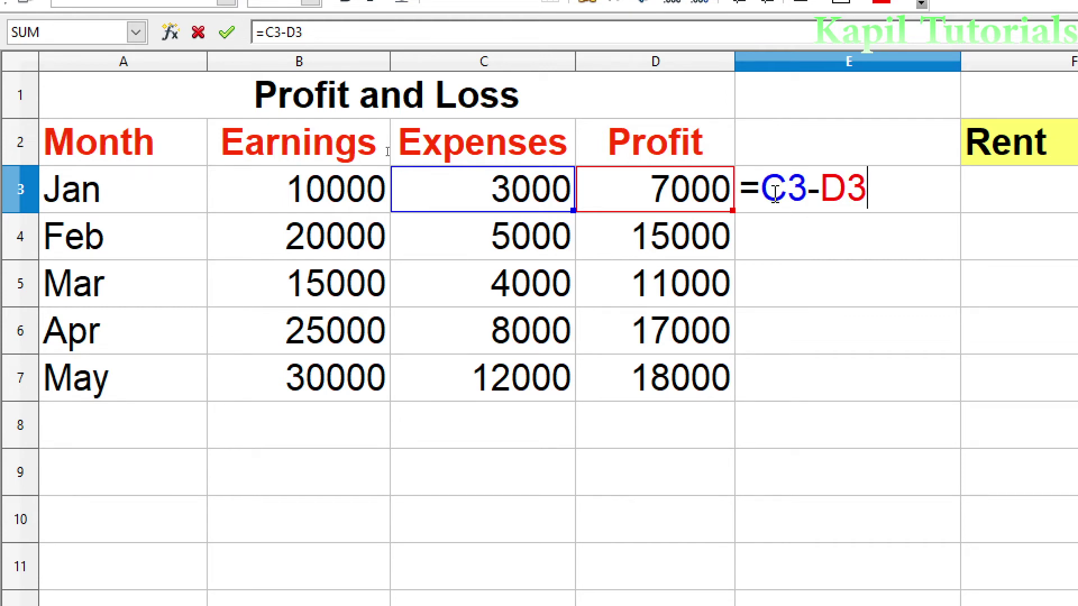
pyautogui.press('Return')
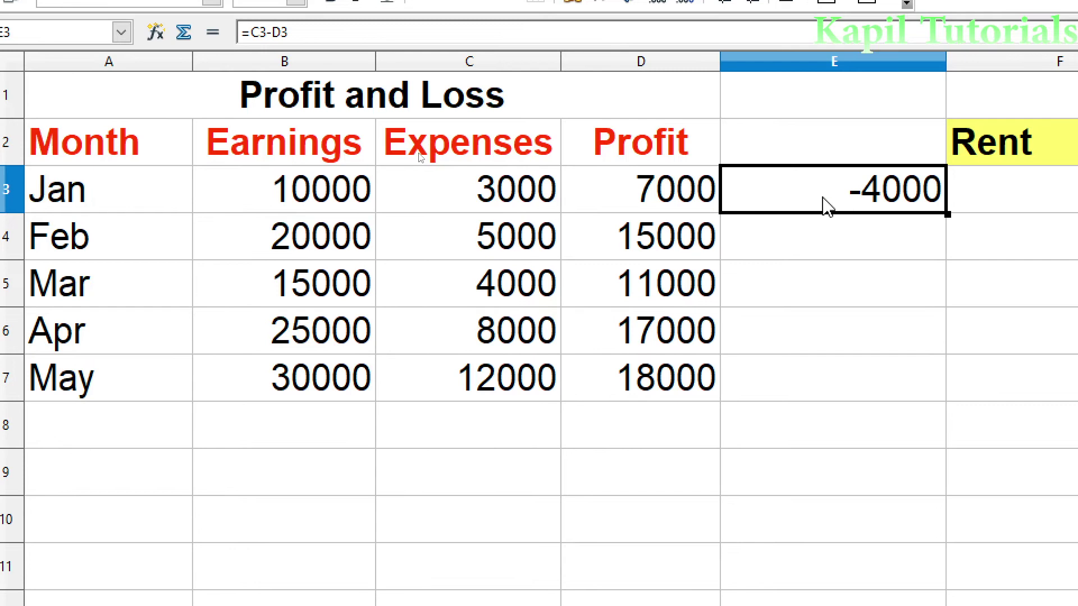
# - Clear E3's -4000, confirm D3 still reads =B3-C3, and note the Rent 5000 in G2
pyautogui.press('BackSpace')
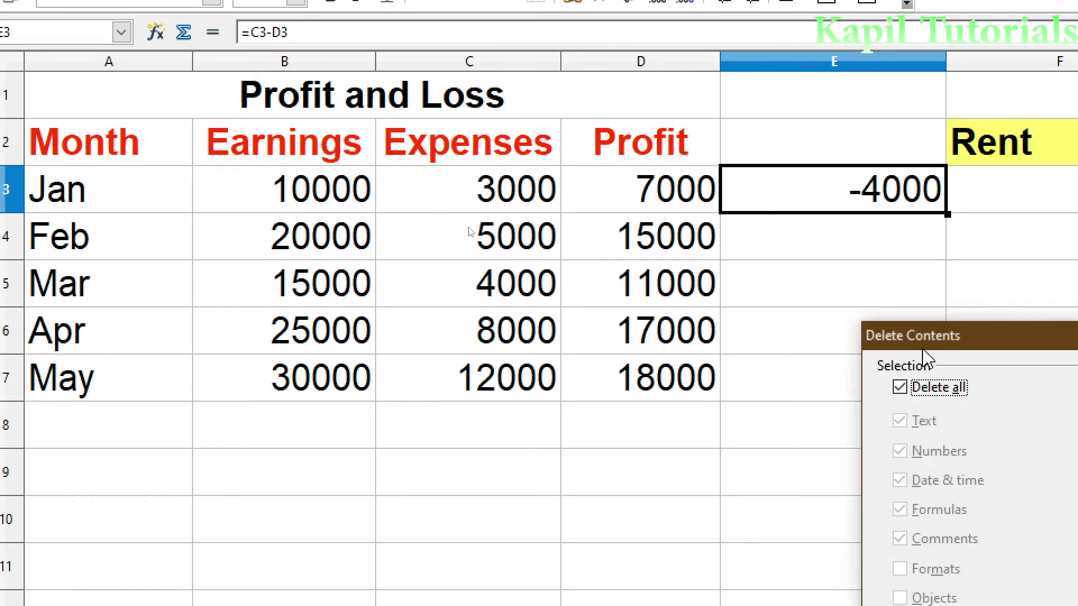
pyautogui.click(847, 223)
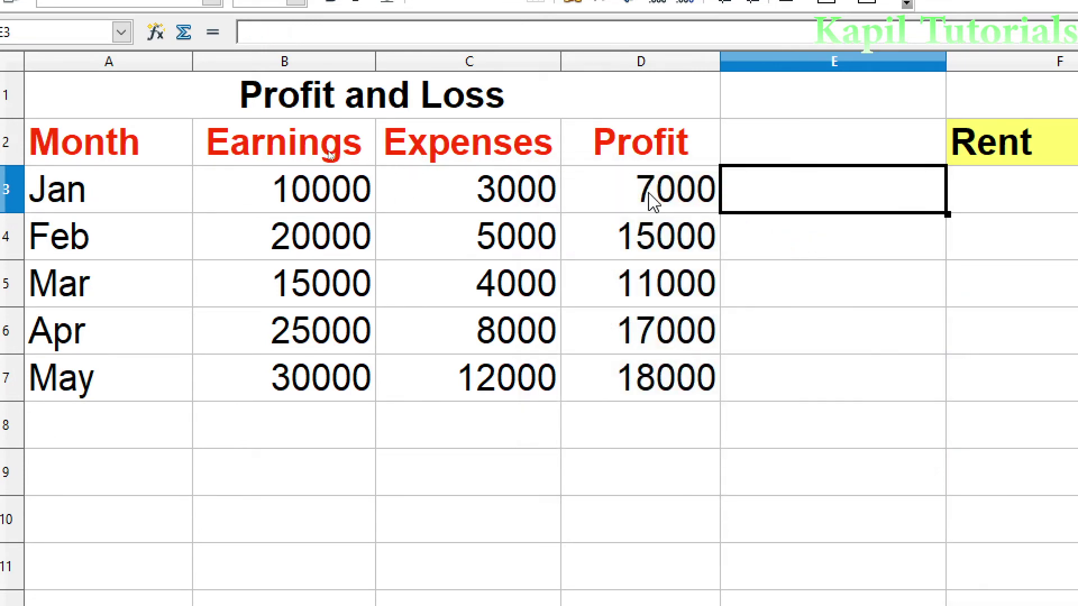
pyautogui.click(640, 199)
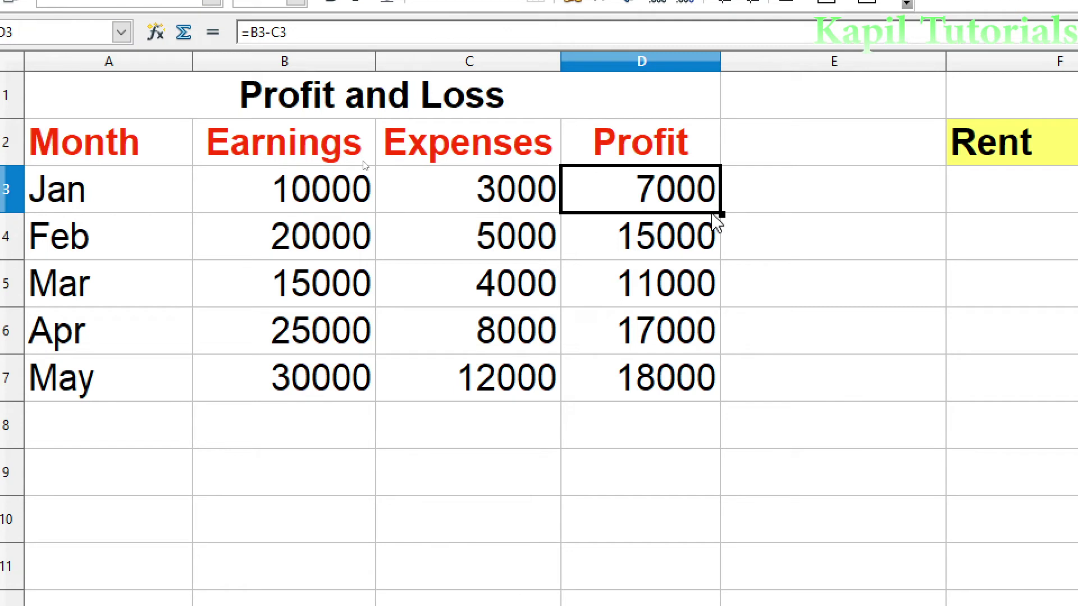
pyautogui.doubleClick(684, 209)
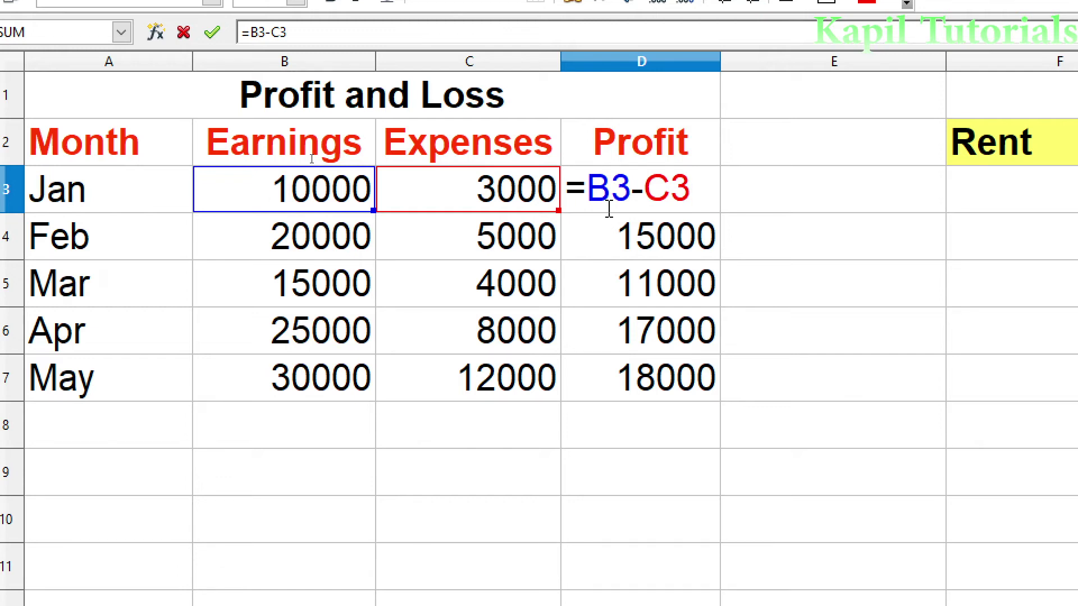
pyautogui.press('Return')
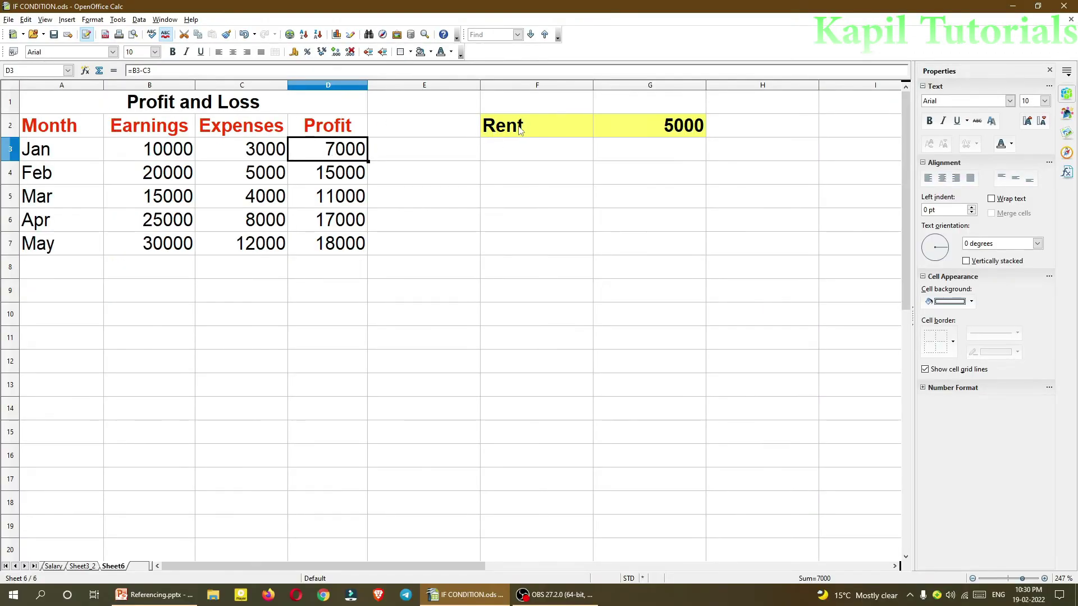
pyautogui.click(558, 125)
pyautogui.click(628, 126)
# - Point out the Rent value 5000 in G2 and its label in F2
pyautogui.click(566, 128)
pyautogui.click(658, 129)
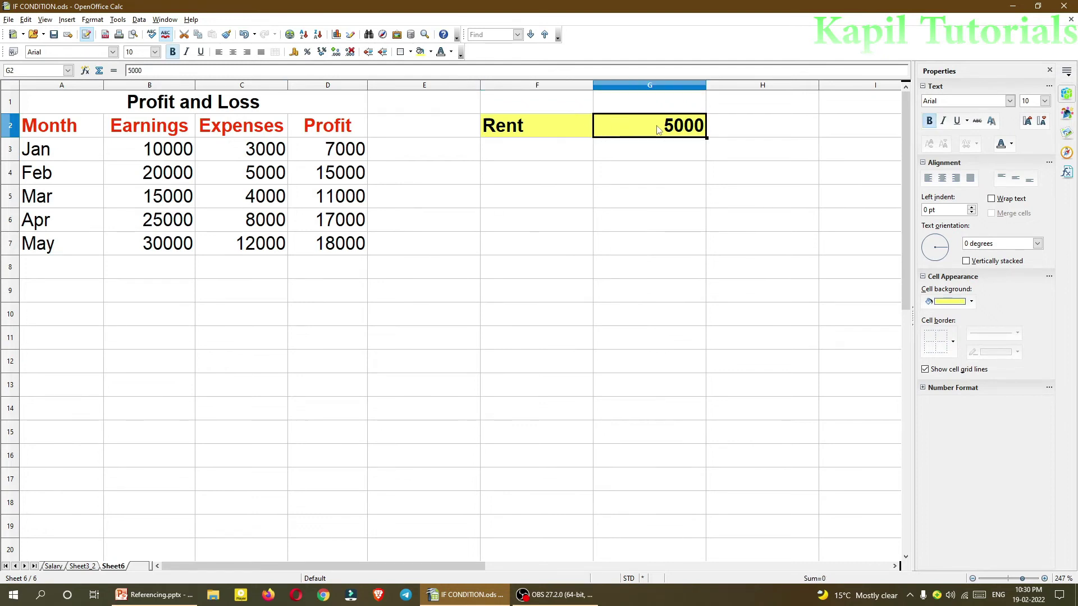
pyautogui.click(568, 127)
pyautogui.click(638, 126)
pyautogui.click(567, 128)
pyautogui.click(628, 128)
# - Change D3 to =B3-C3-G2 so January's profit shows 2000
pyautogui.click(333, 150)
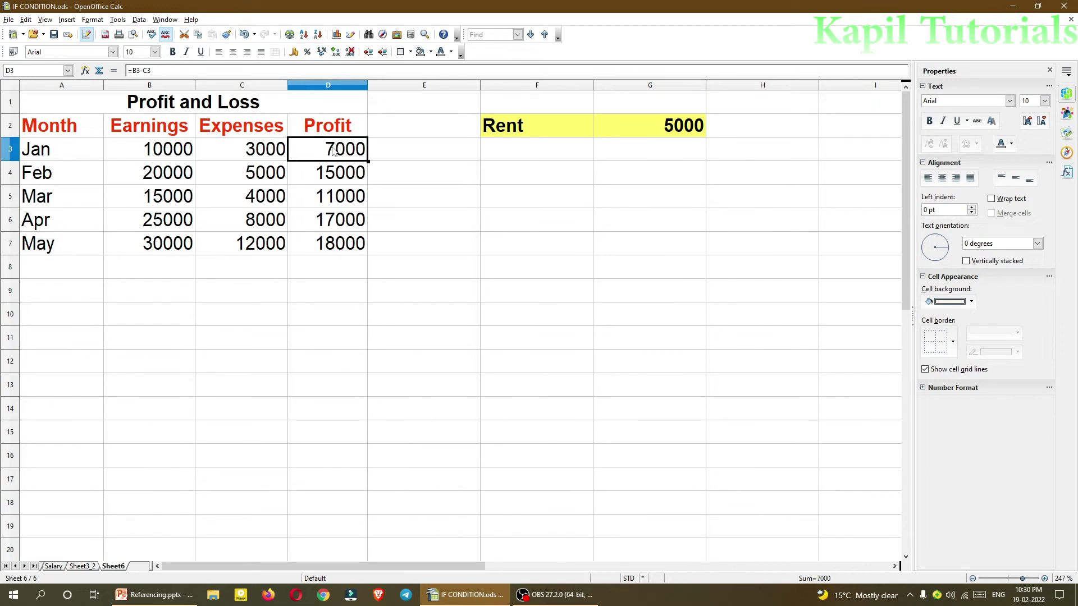
pyautogui.doubleClick(334, 151)
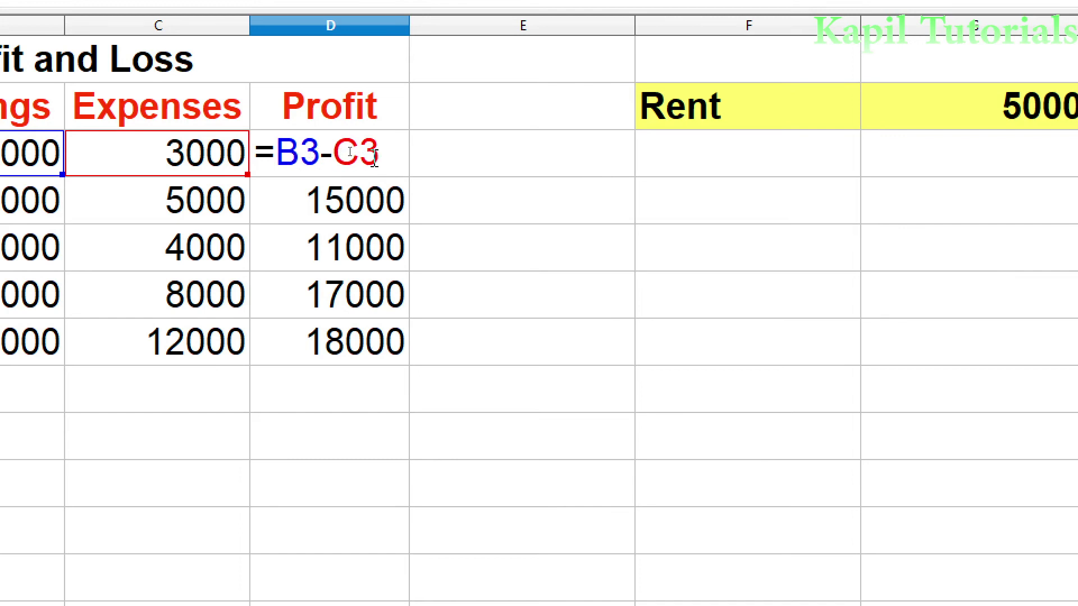
pyautogui.write('-')
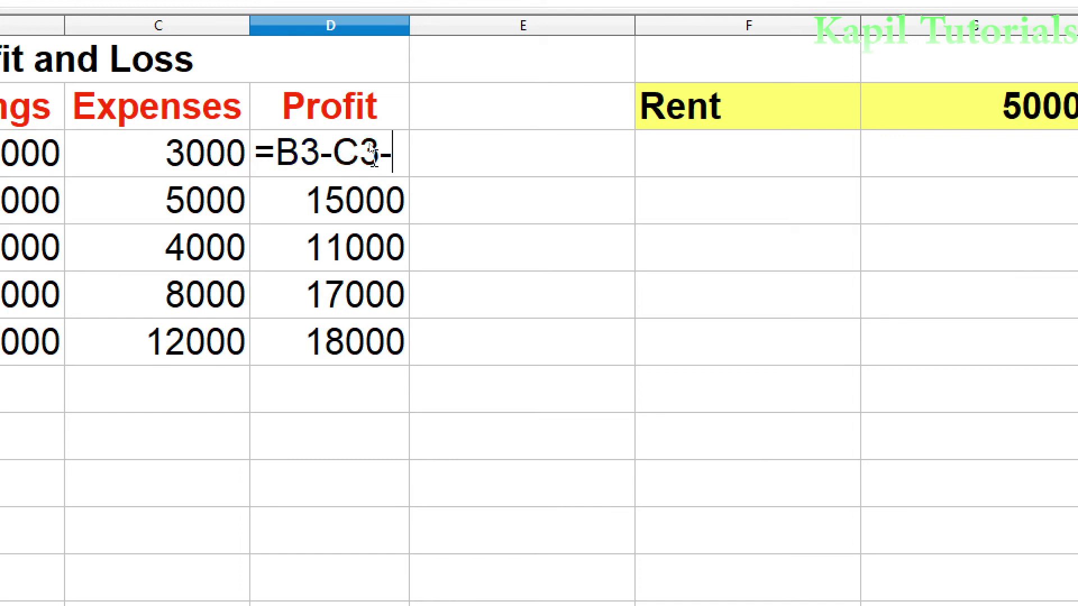
pyautogui.click(959, 119)
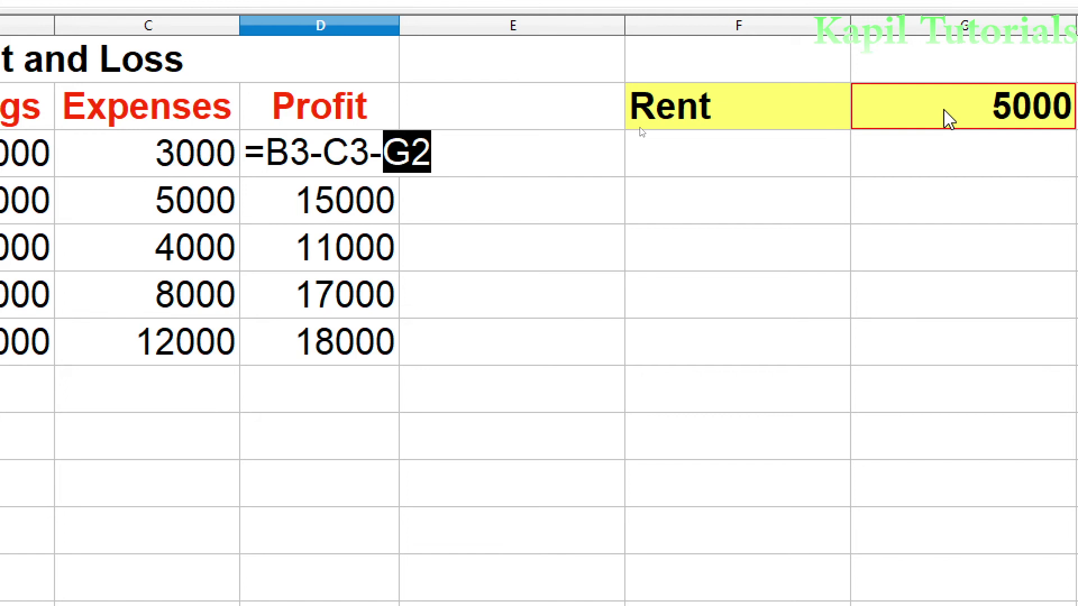
pyautogui.press('Return')
pyautogui.click(362, 169)
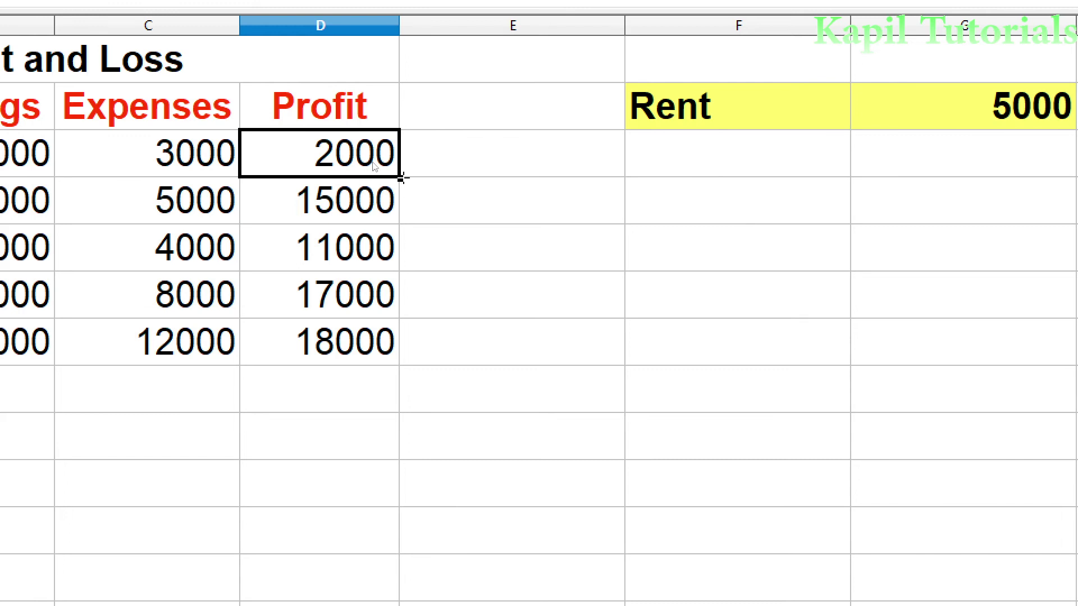
# - Copy D3's rent-deducting formula down to D4
pyautogui.moveTo(398, 198); pyautogui.dragTo(397, 223)
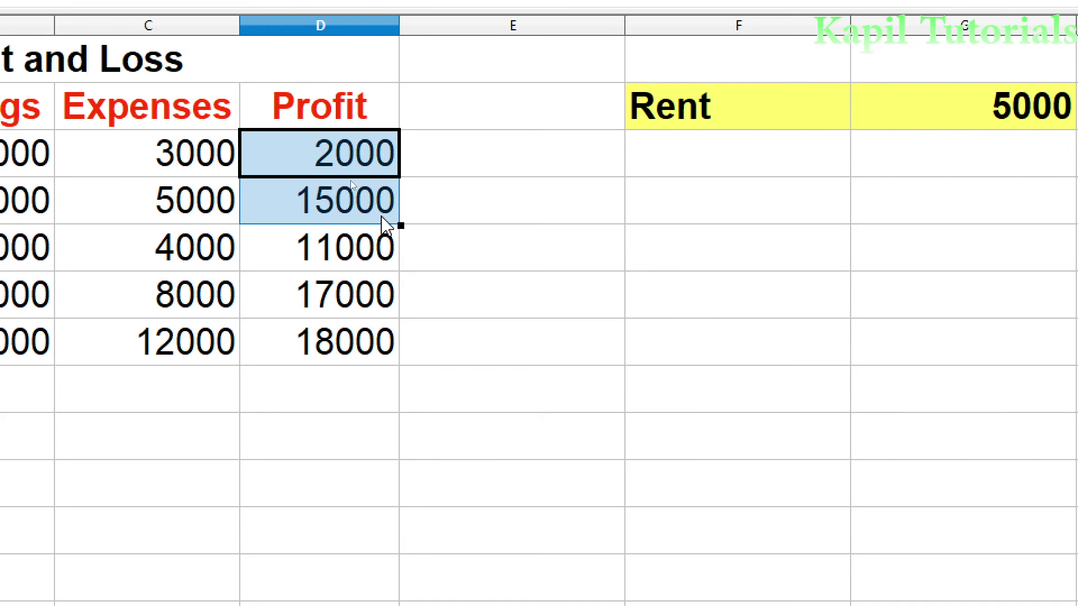
pyautogui.click(361, 173)
pyautogui.moveTo(401, 178); pyautogui.dragTo(396, 224)
# - Inspect D4's formula =B4-C4-G3, which references empty G3 and still shows 15000
pyautogui.click(342, 216)
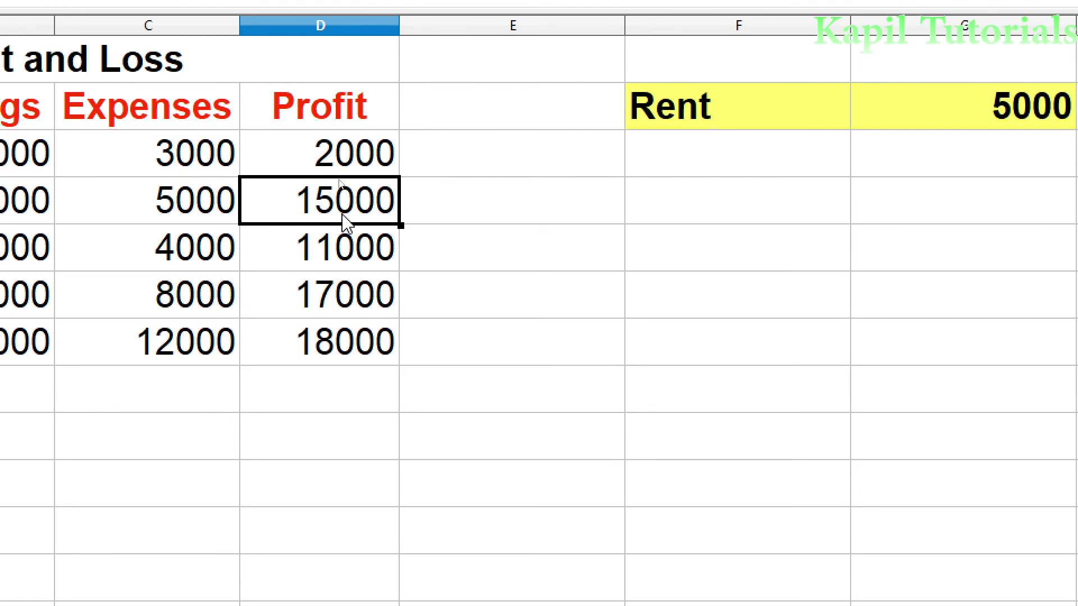
pyautogui.doubleClick(347, 224)
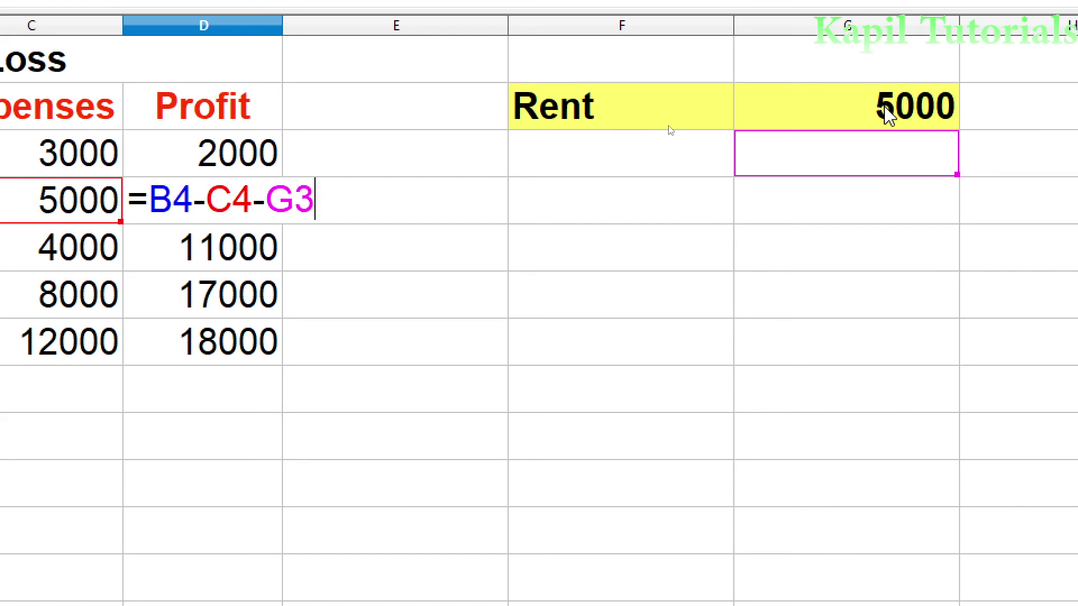
pyautogui.press('Left')
pyautogui.press('Return')
pyautogui.click(237, 160)
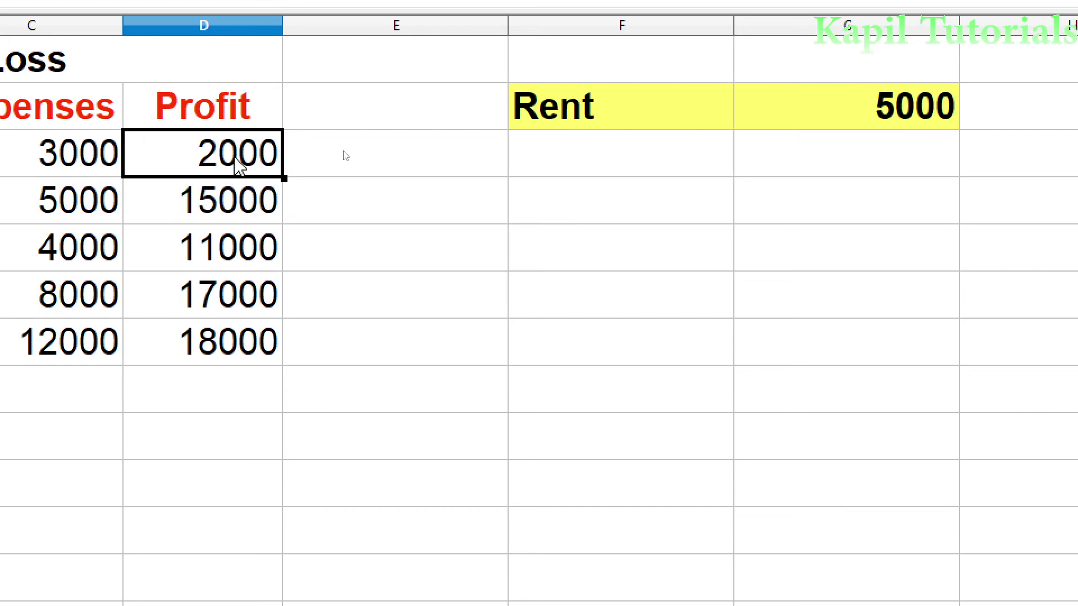
# - Change D3's Rent reference from G2 to G$2
pyautogui.press('F2')
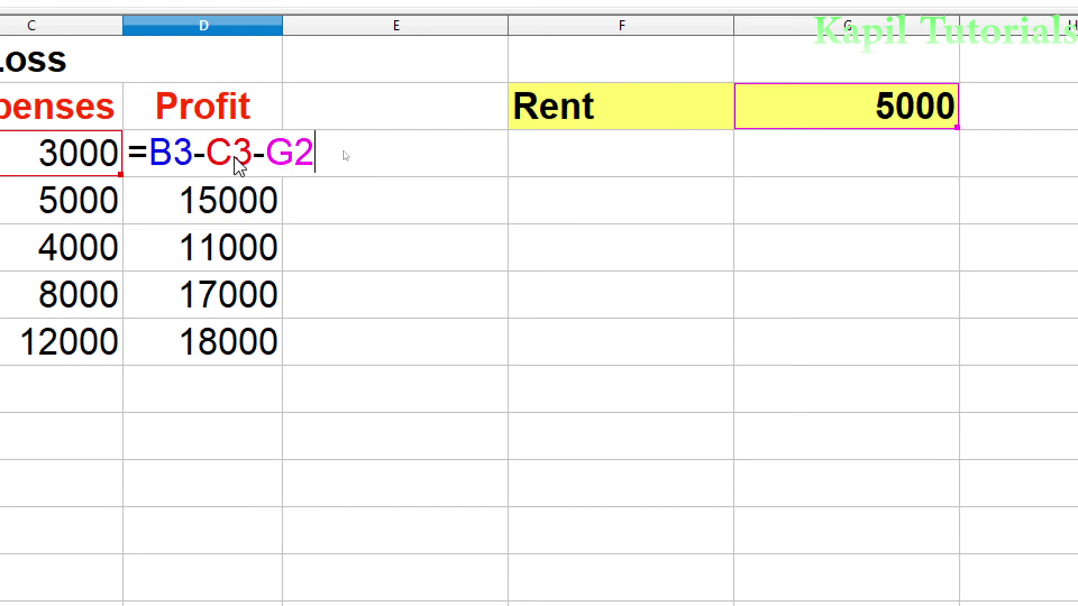
pyautogui.click(298, 150)
pyautogui.write('$')
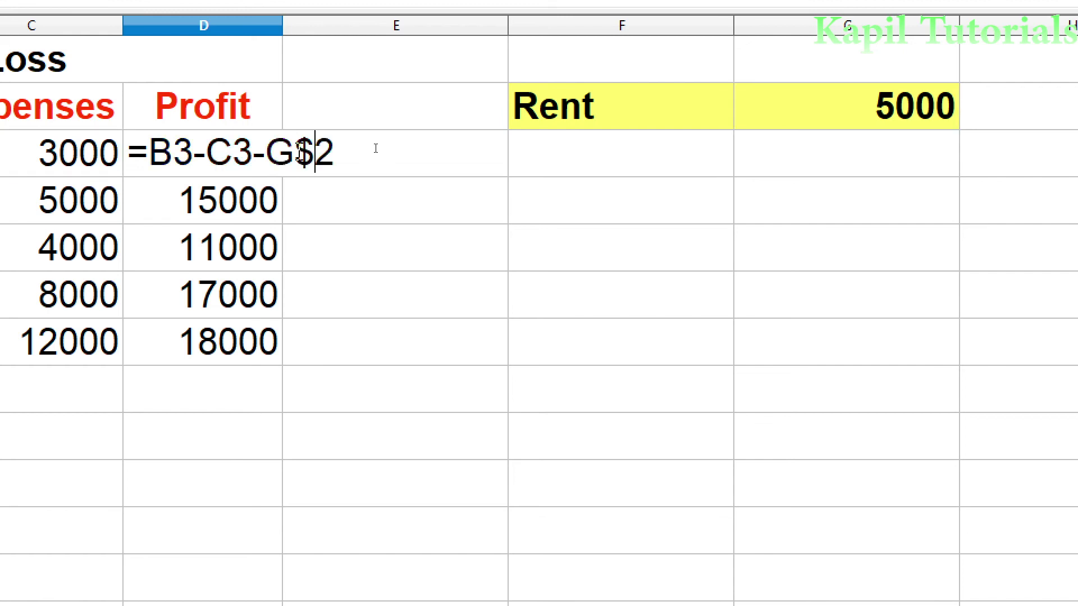
pyautogui.press('Return')
# - Fill D3 down to D7 so Feb–May show 10000, 6000, 12000, 13000, then check D4 and D5
pyautogui.click(229, 167)
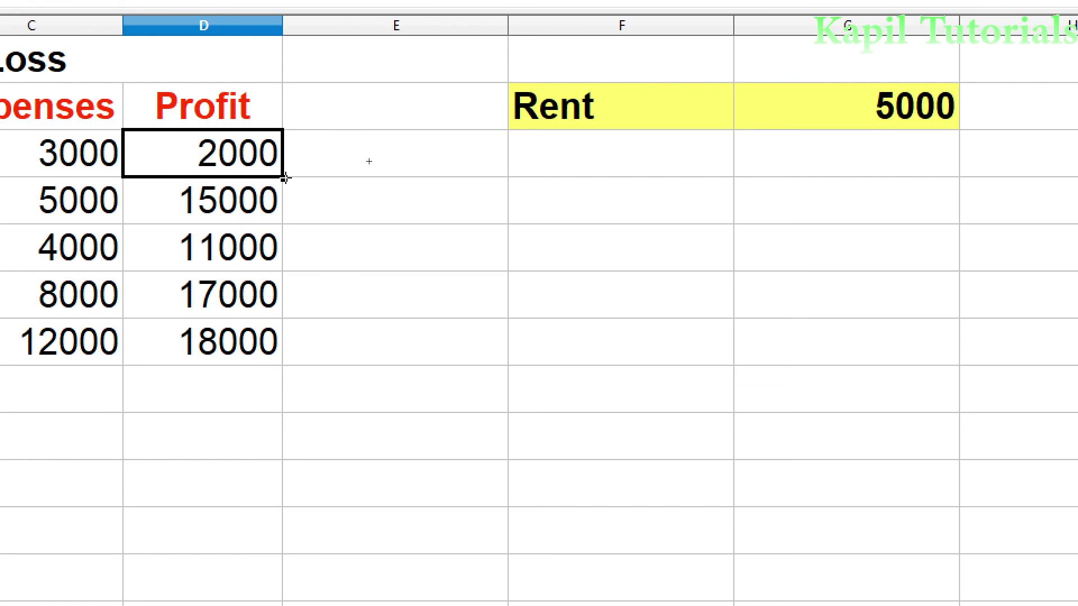
pyautogui.moveTo(285, 178); pyautogui.dragTo(275, 366)
pyautogui.click(218, 218)
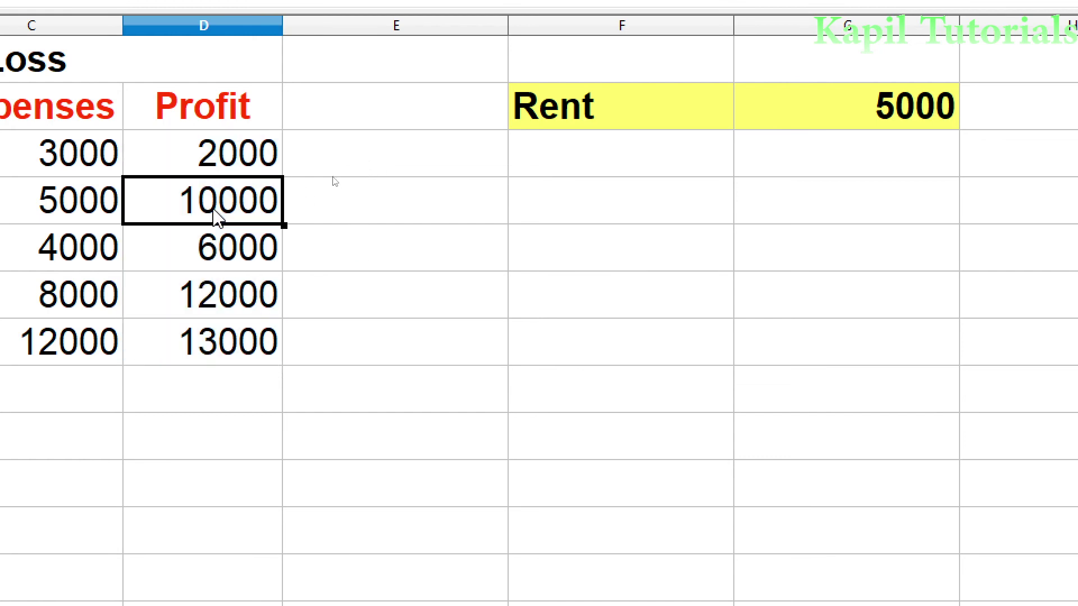
pyautogui.doubleClick(218, 219)
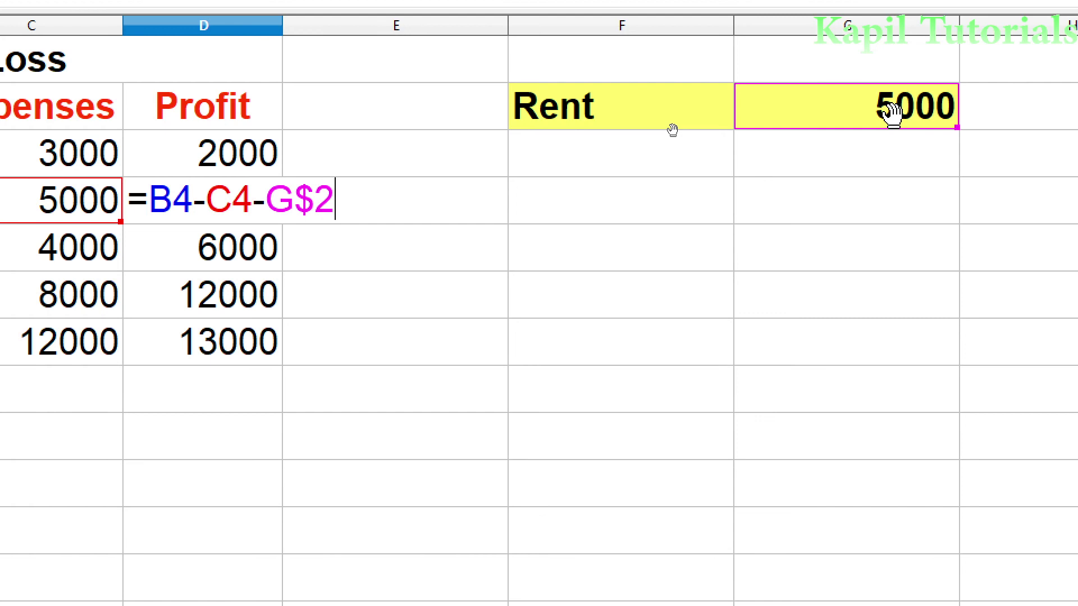
pyautogui.press('Return')
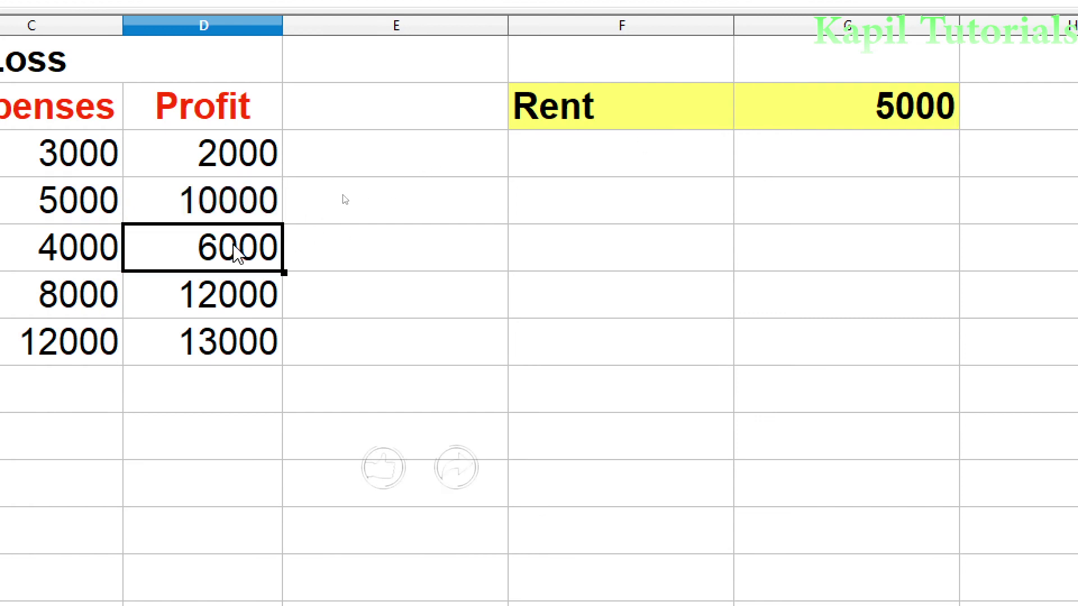
pyautogui.press('F2')
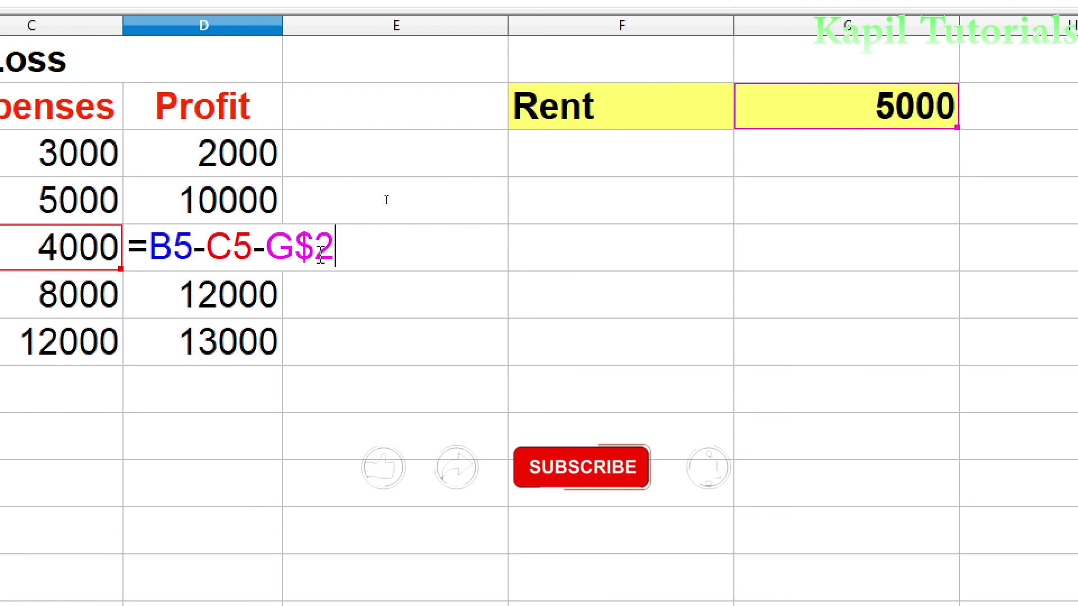
pyautogui.press('Return')
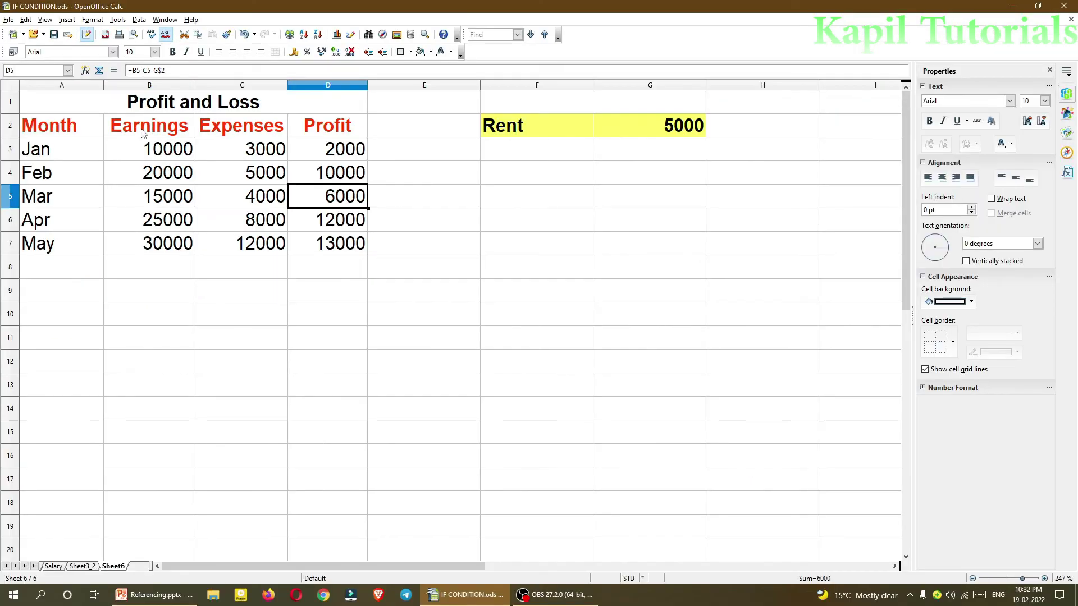
# - Change D3 to =B3-C3-$G$2 and fill it down to D7
pyautogui.click(336, 150)
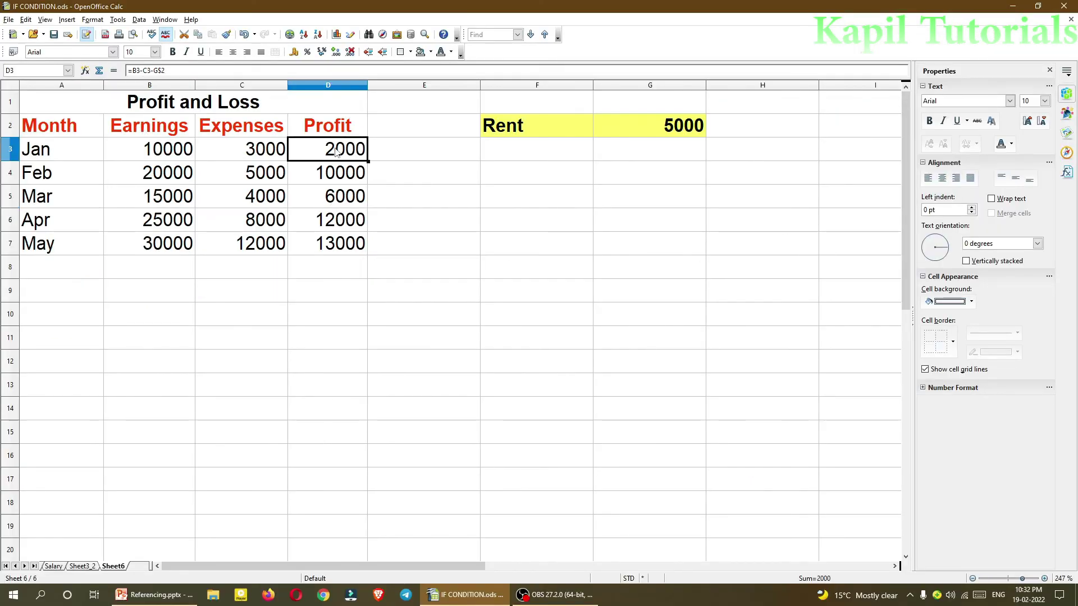
pyautogui.doubleClick(337, 150)
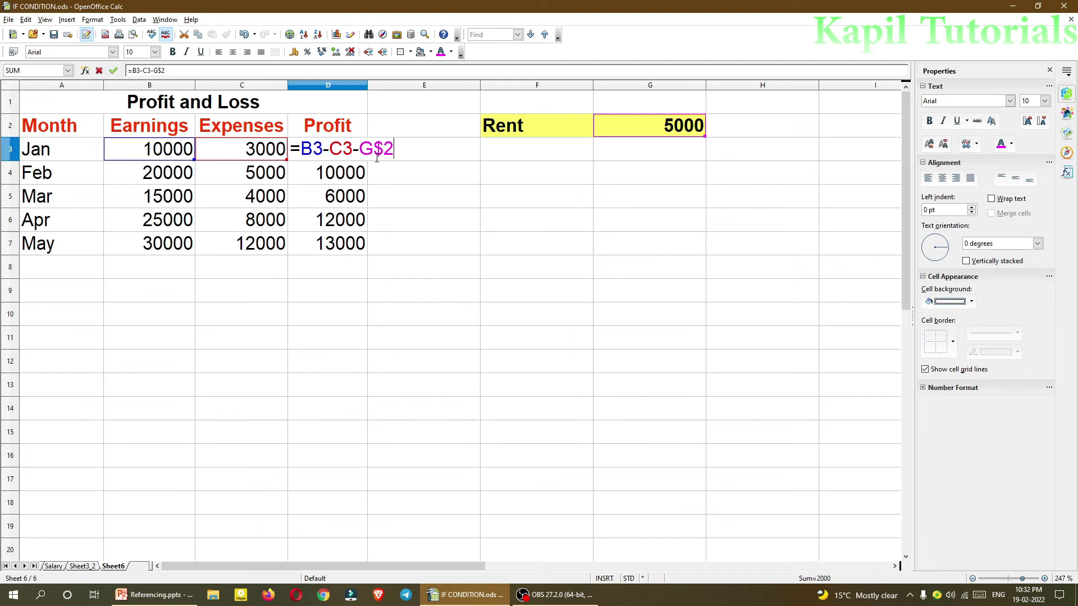
pyautogui.click(365, 149)
pyautogui.write('$')
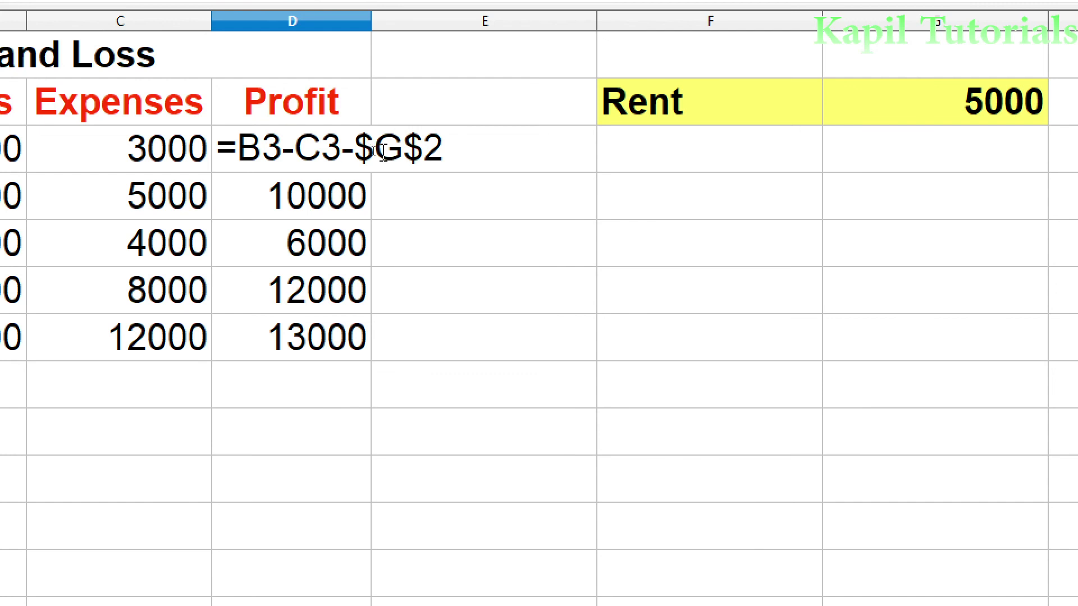
pyautogui.press('Return')
pyautogui.click(306, 154)
pyautogui.moveTo(372, 175); pyautogui.dragTo(351, 337)
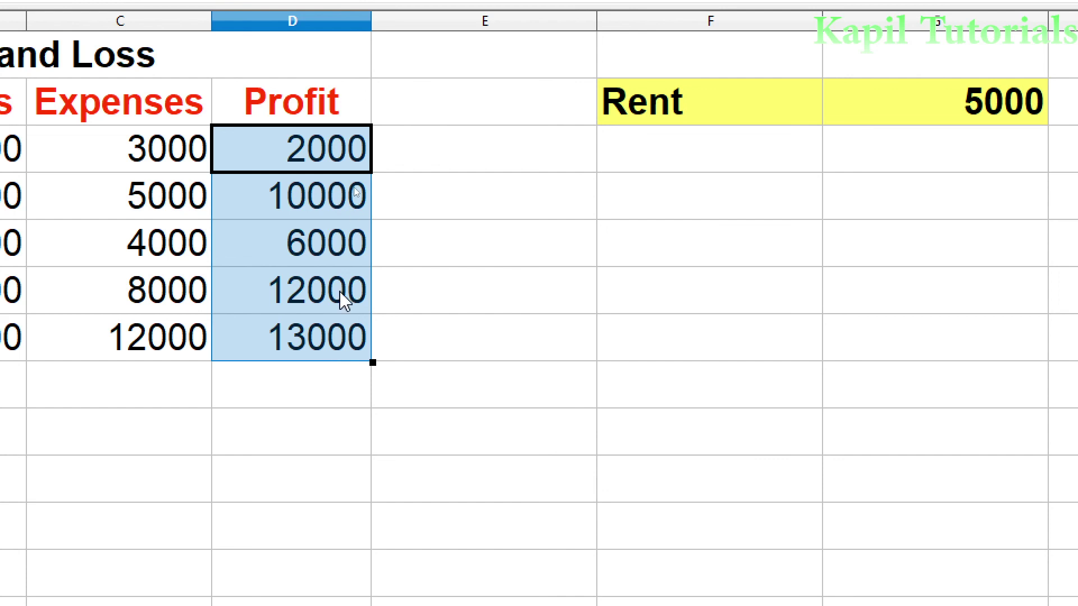
pyautogui.click(354, 164)
pyautogui.moveTo(372, 174); pyautogui.dragTo(503, 169)
pyautogui.click(502, 169)
pyautogui.doubleClick(502, 168)
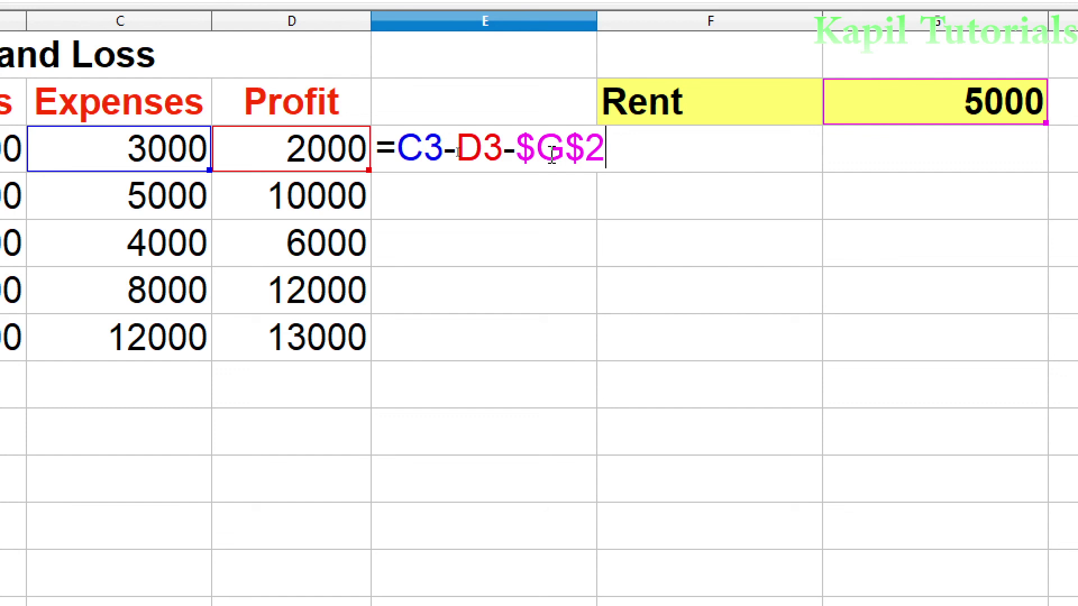
pyautogui.press('Return')
pyautogui.press('BackSpace')
pyautogui.click(802, 349)
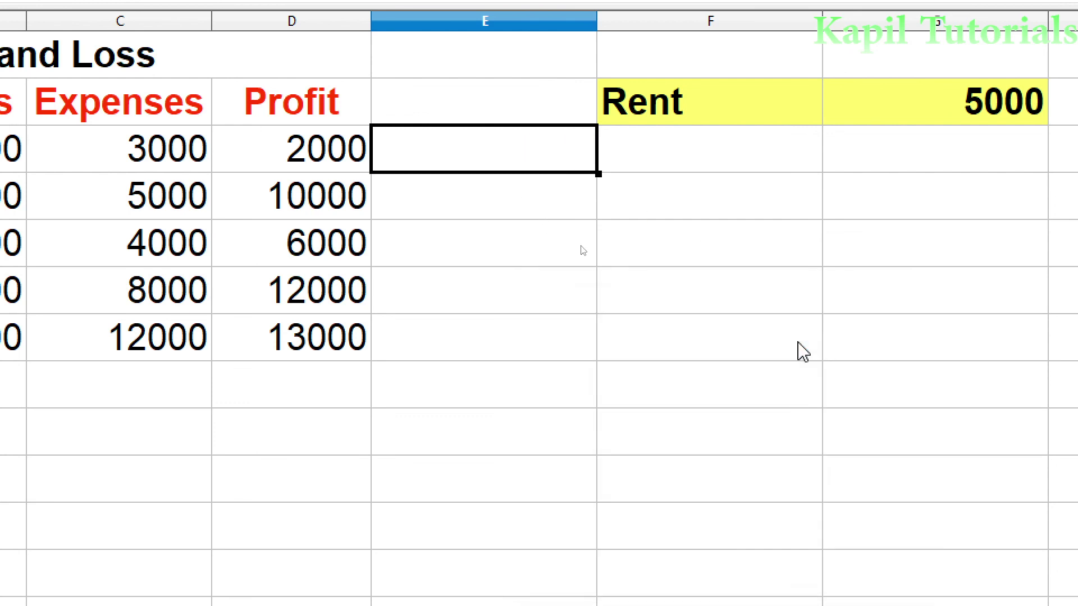